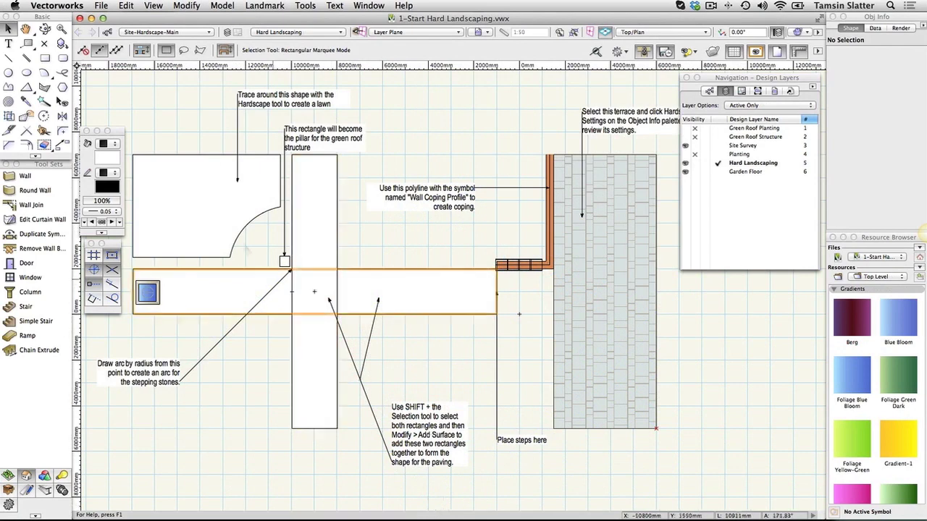
Open the 1-Start Hard Landscaping.vwx drawing from the Section 3 folder.
click(103, 5)
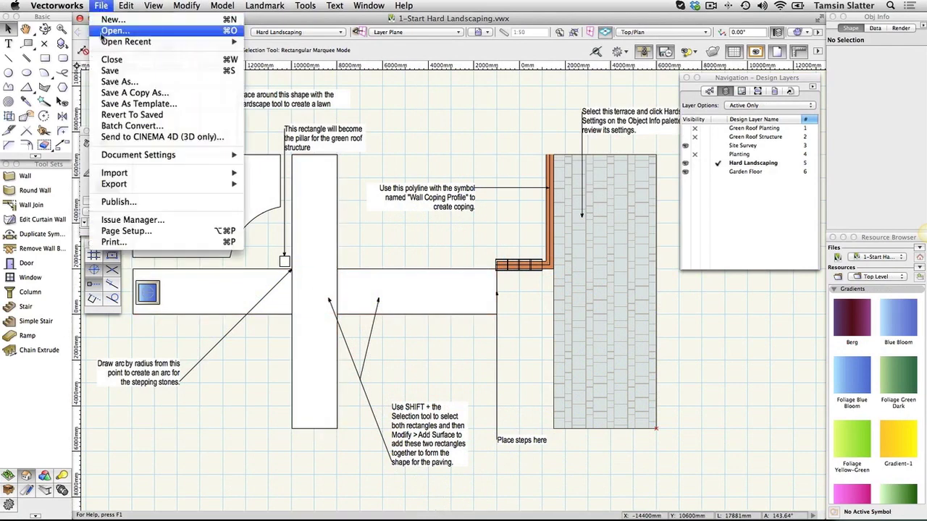
click(105, 31)
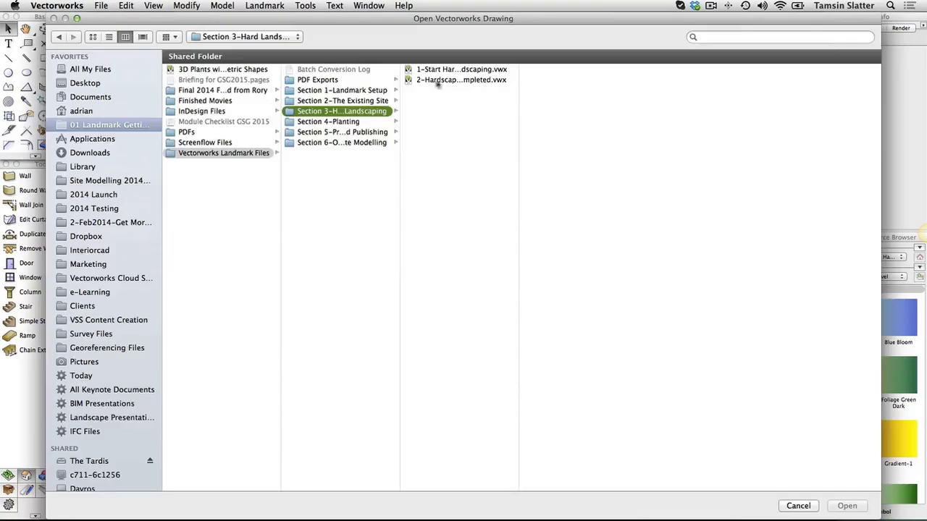
double_click(447, 69)
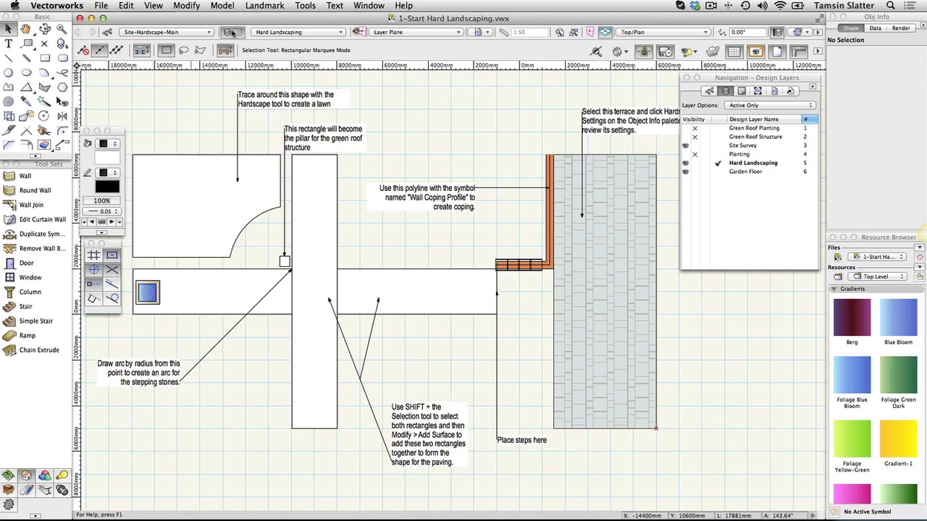
click(233, 34)
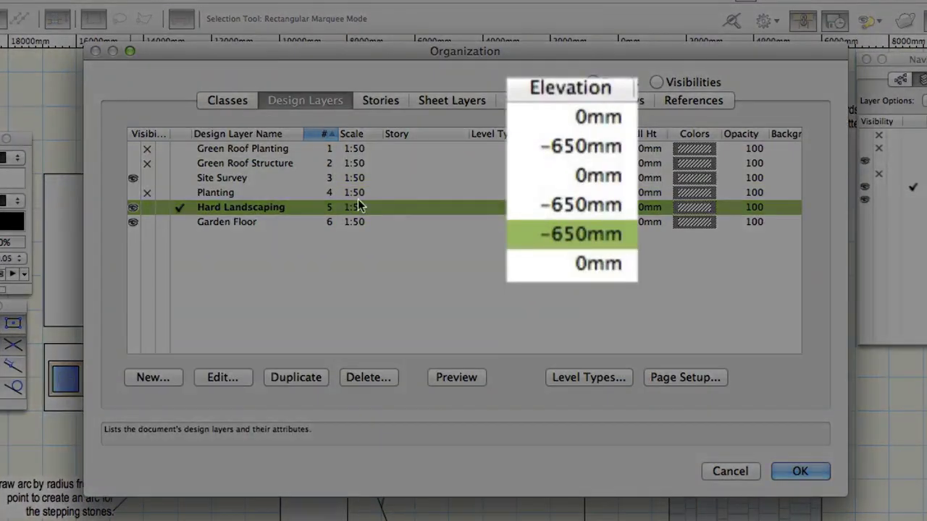
click(265, 222)
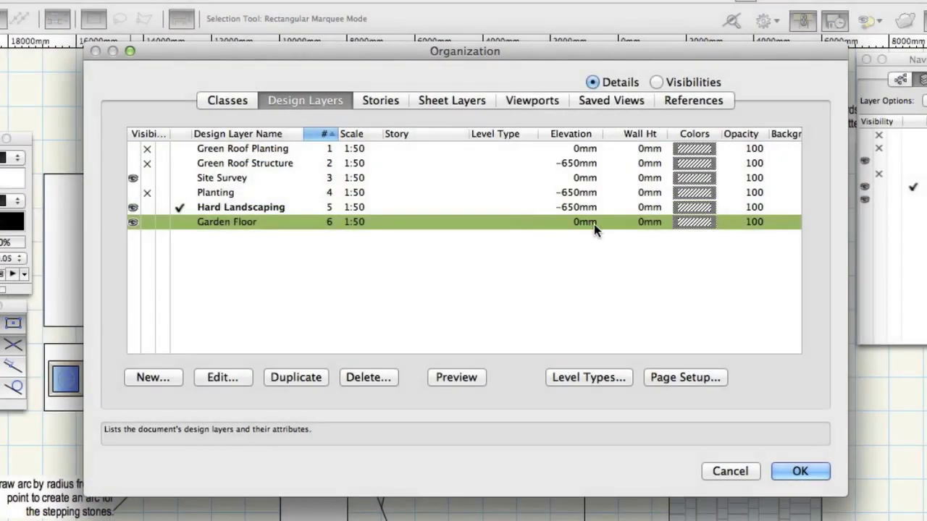
click(599, 174)
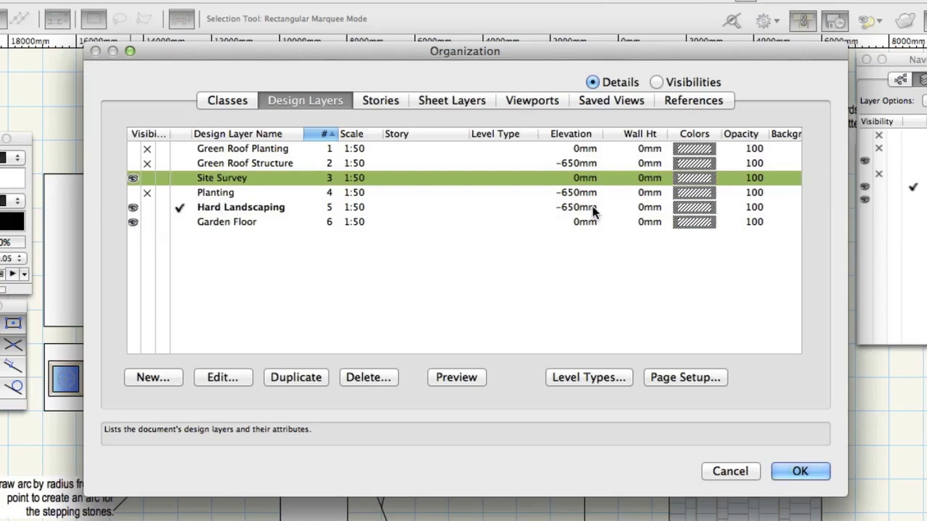
click(593, 209)
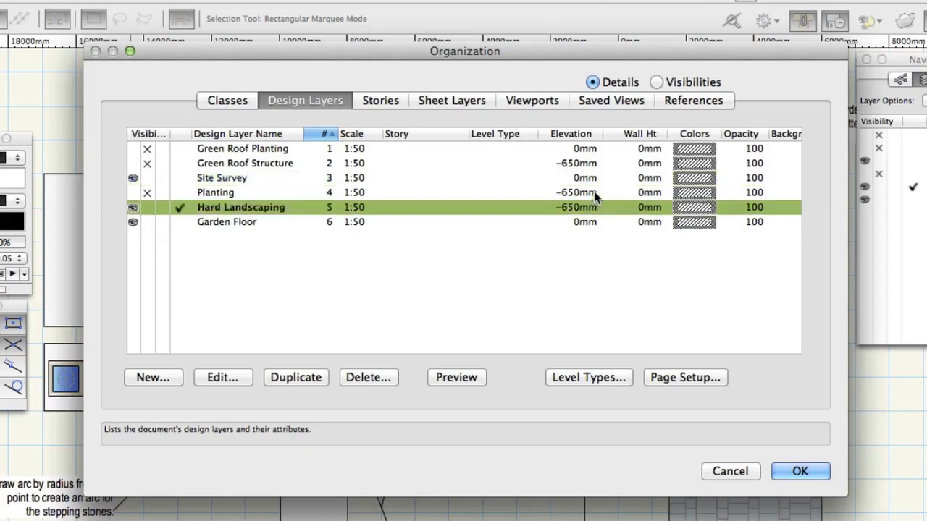
click(594, 191)
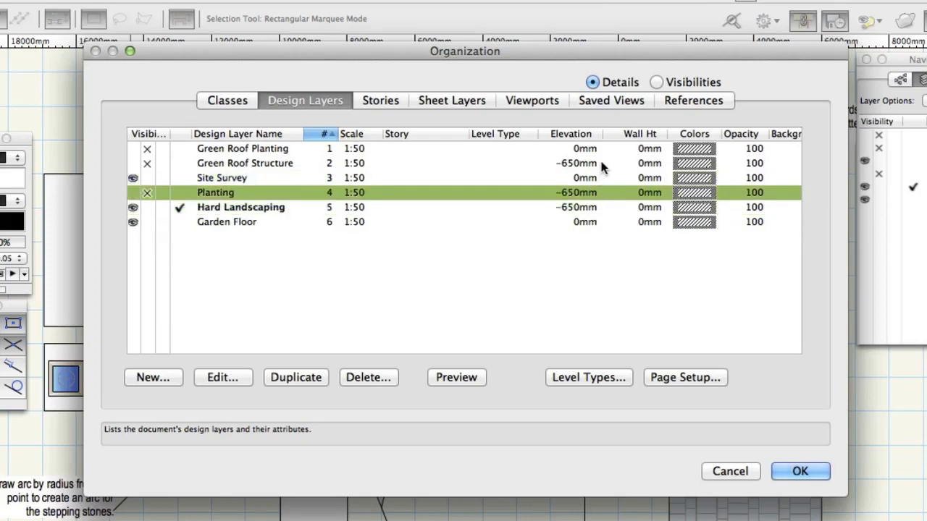
click(602, 165)
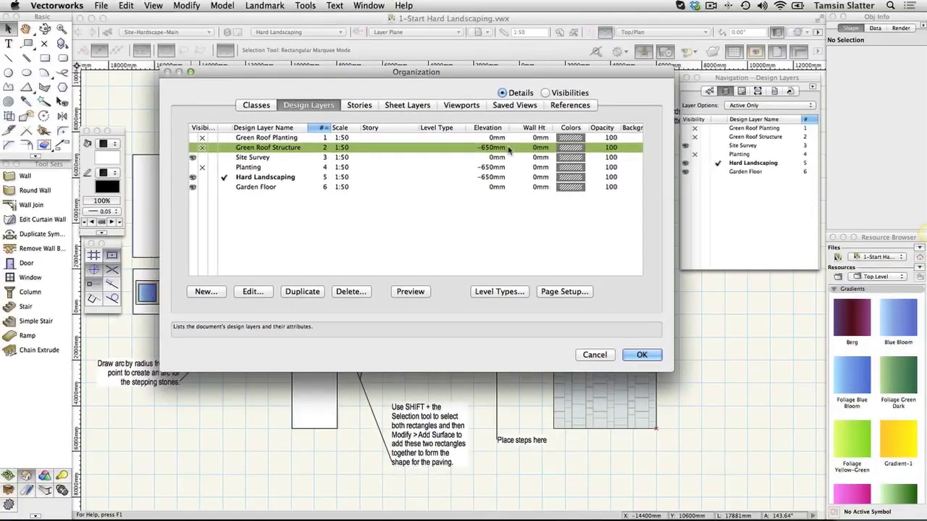
click(650, 354)
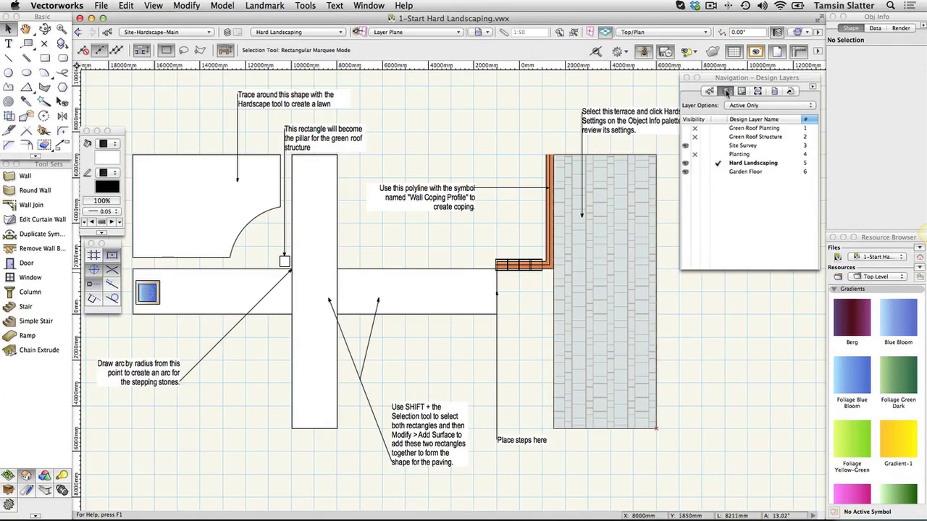
Make Hard Landscaping the active layer and inspect the horizontal and pillar rectangles.
click(725, 92)
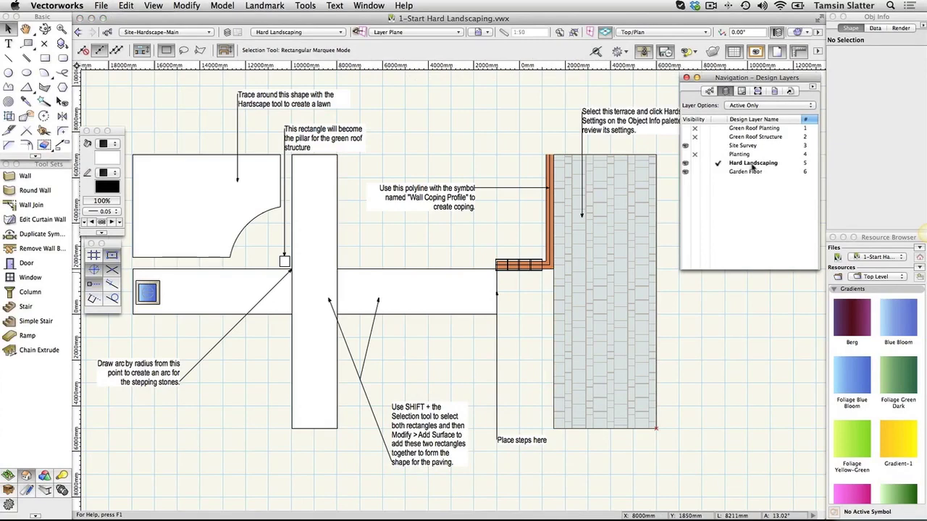
click(752, 165)
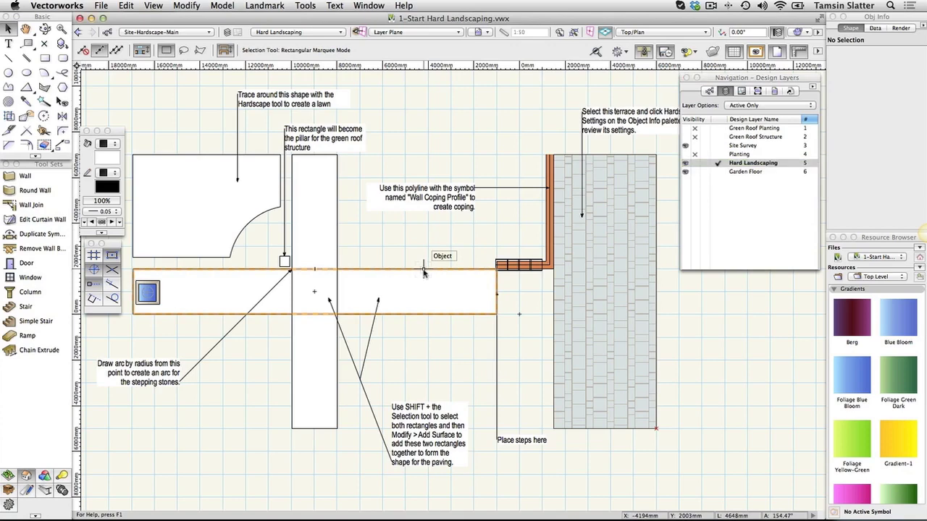
click(424, 273)
shift+click(336, 241)
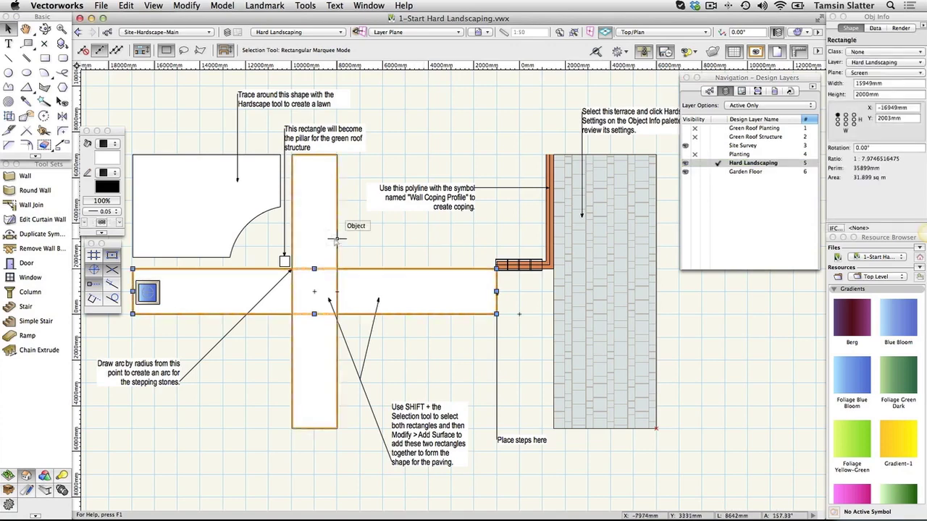
Inspect the lawn outline polyline and pillar callout note, then bring up the Layer Options choices.
click(245, 217)
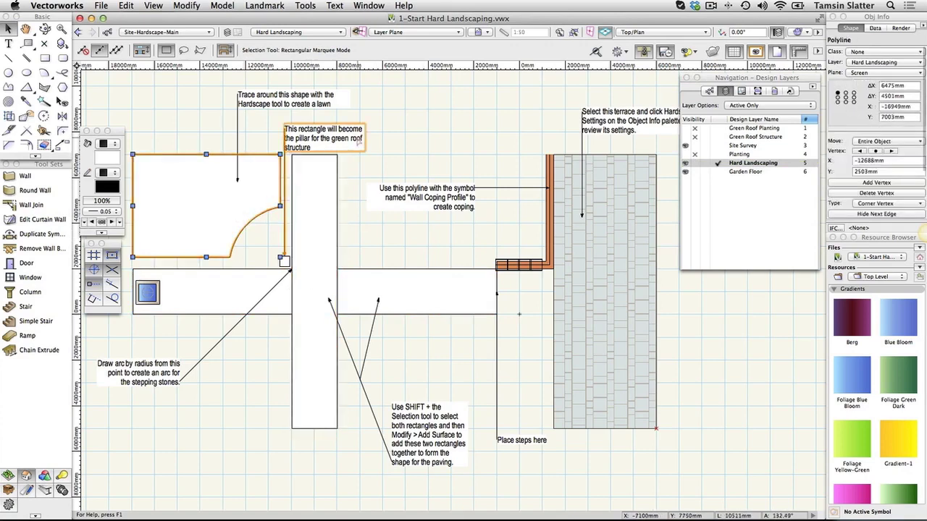
click(358, 143)
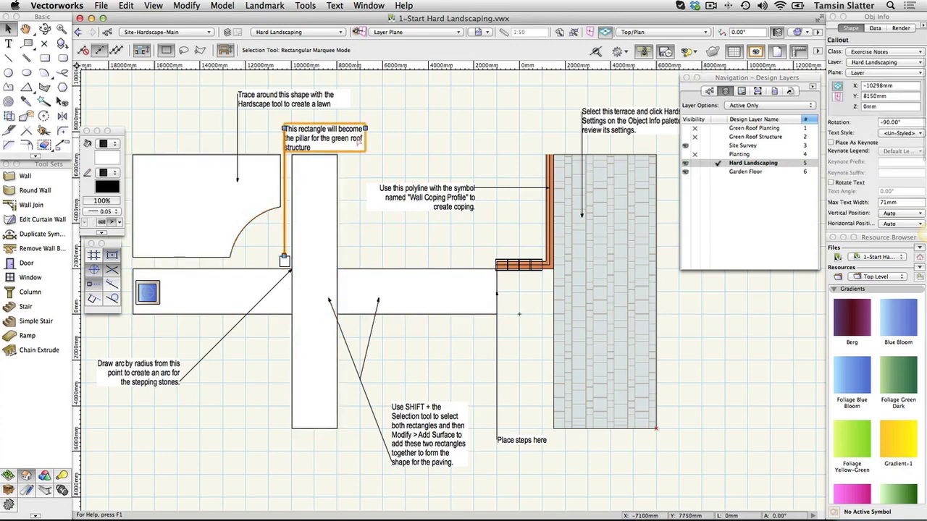
click(407, 131)
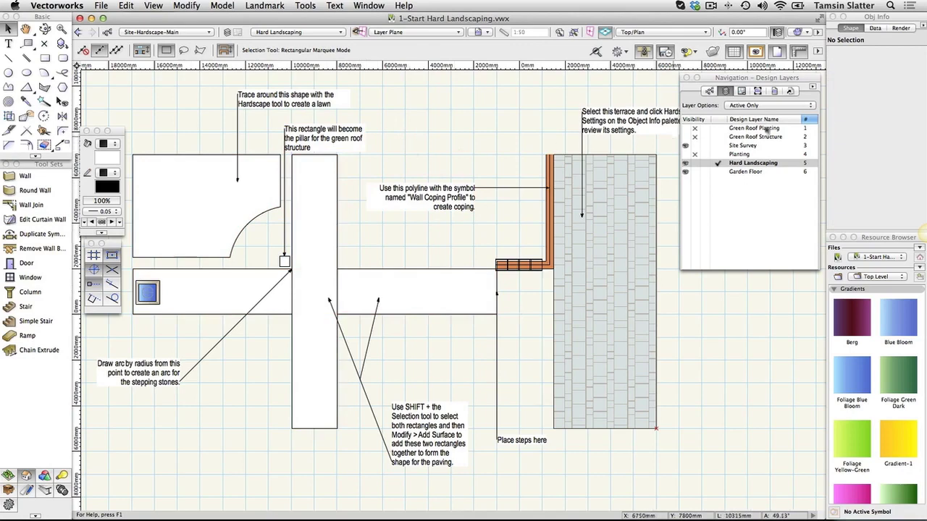
click(790, 106)
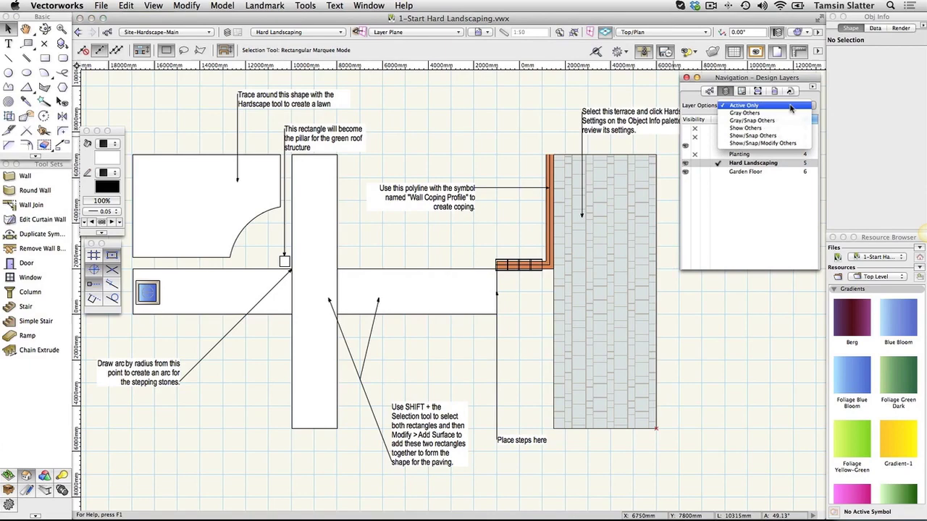
Keep Active Only layer display, activate Site Survey, and inspect its roof, wall and heliodon.
click(791, 107)
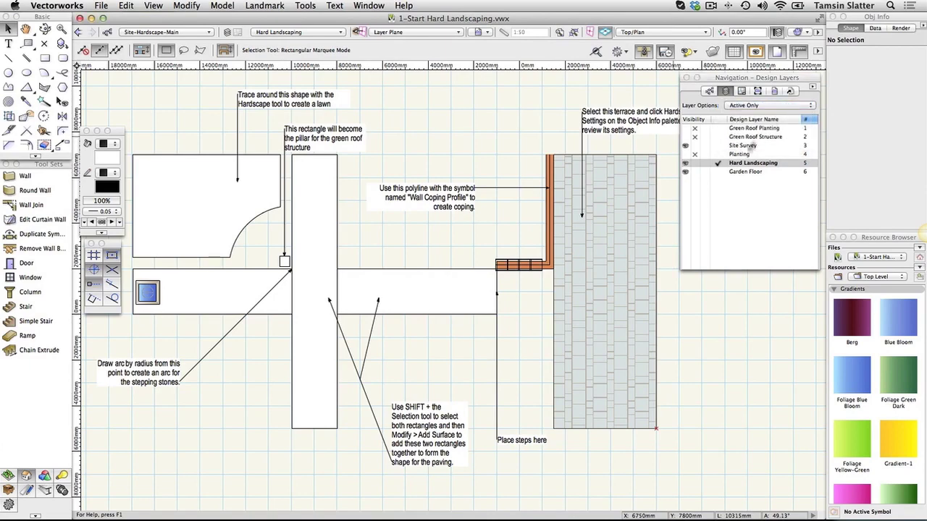
click(718, 146)
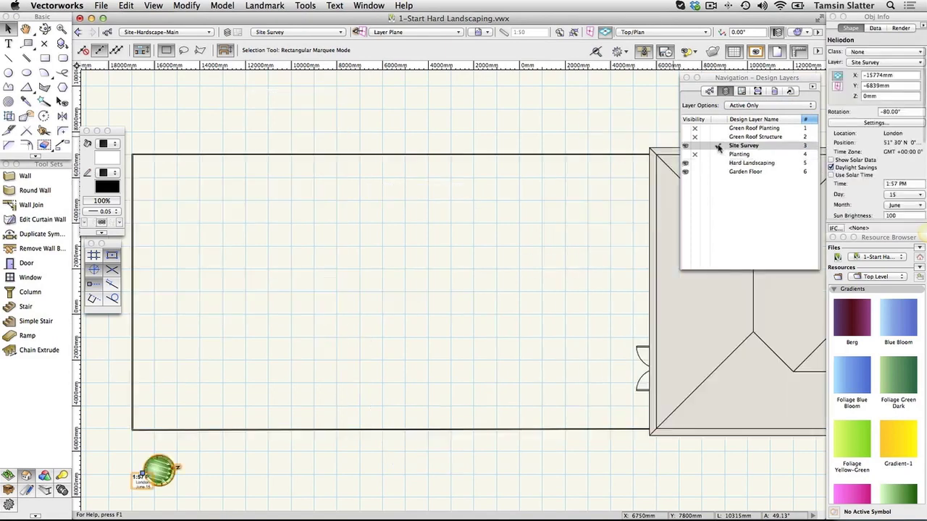
click(680, 307)
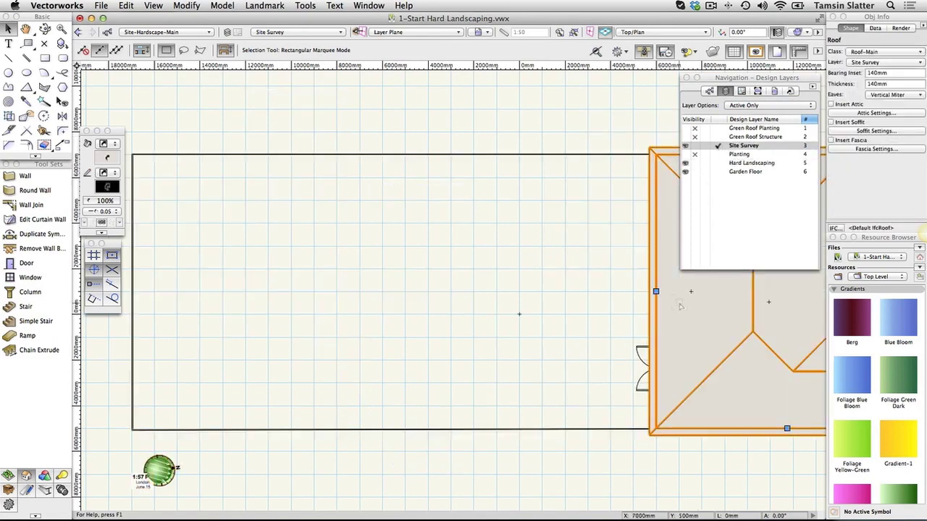
click(569, 154)
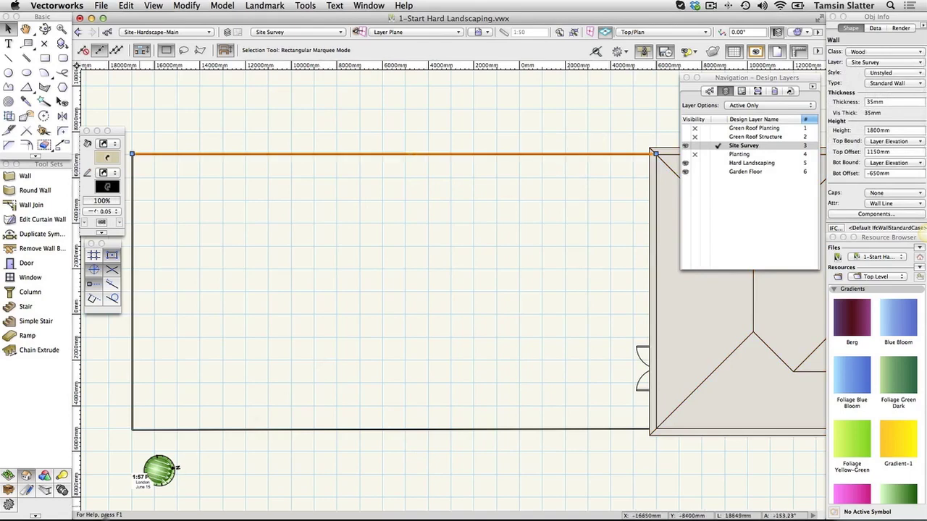
click(160, 467)
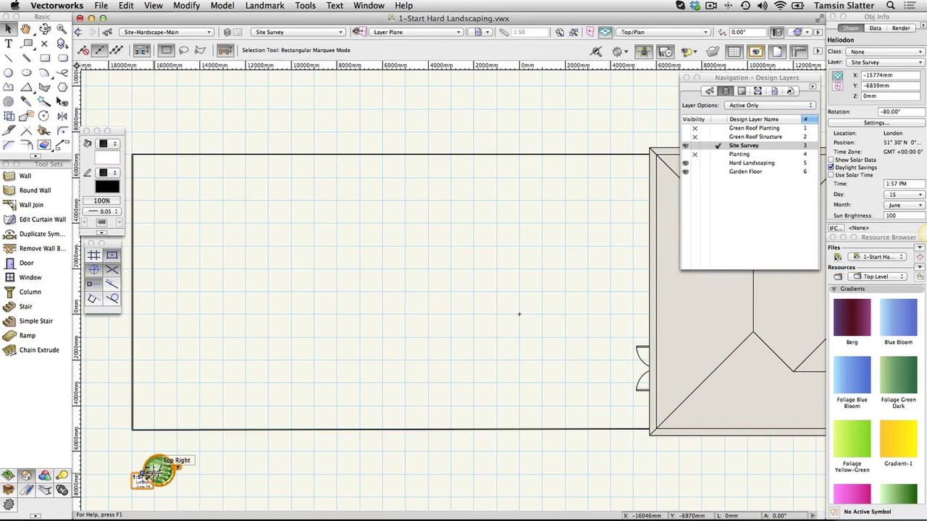
click(221, 473)
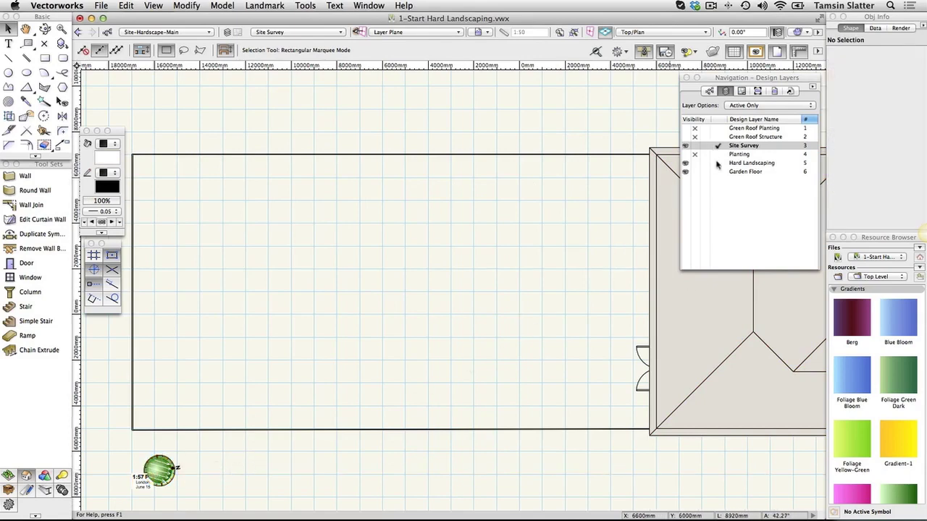
Activate Garden Floor, check both floor slabs in Obj Info, then activate Green Roof Structure.
click(717, 172)
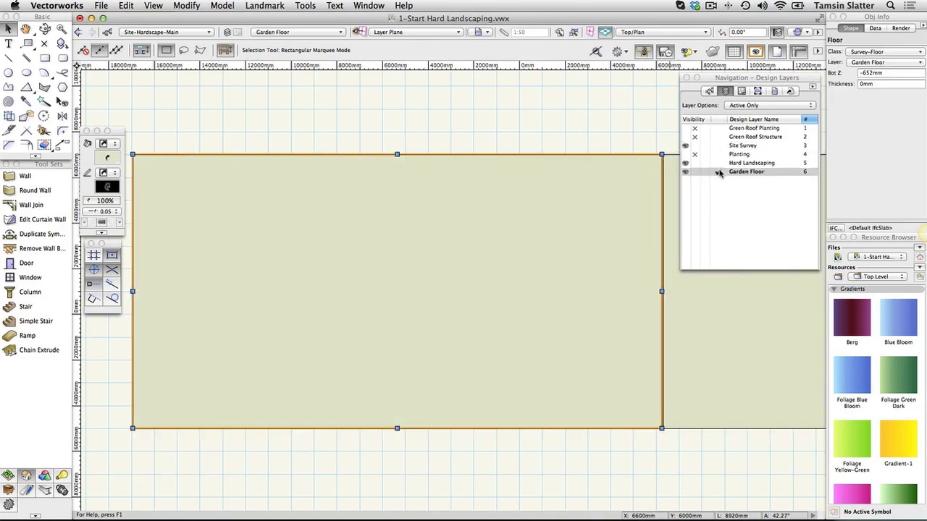
click(589, 473)
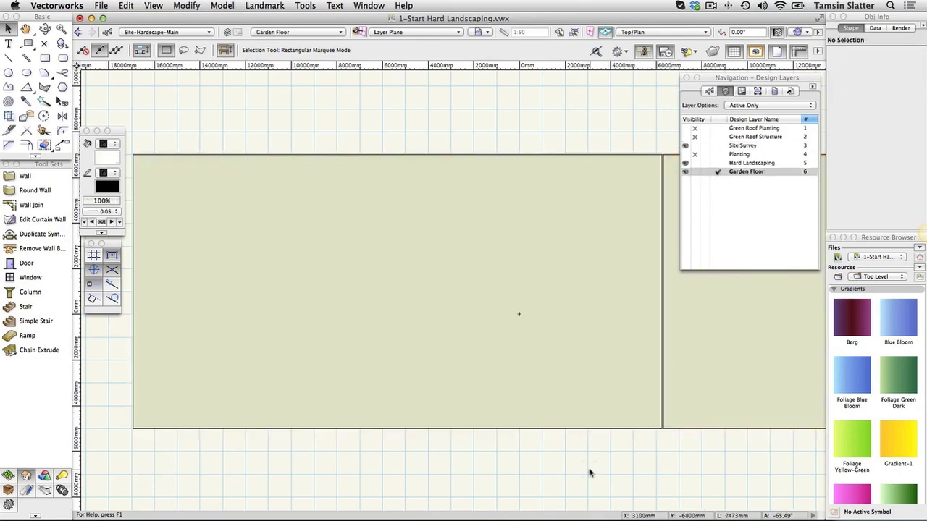
click(539, 428)
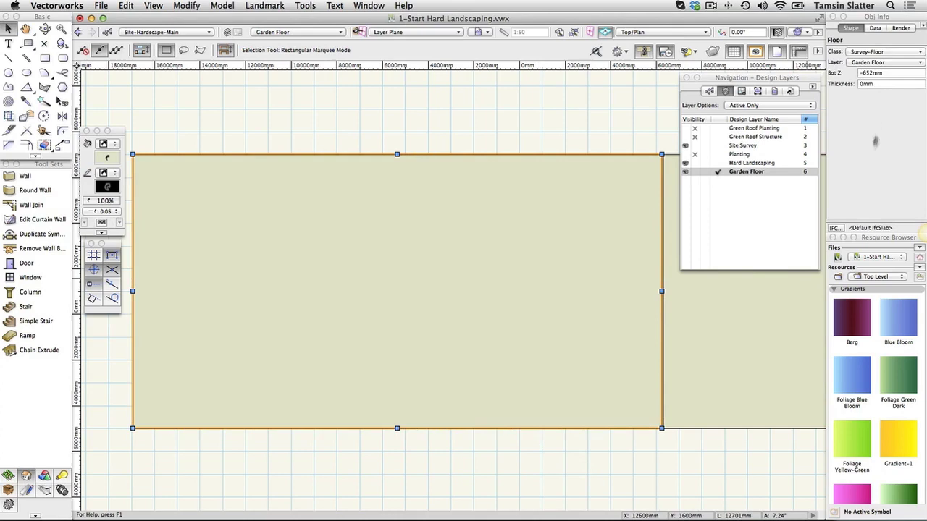
click(775, 297)
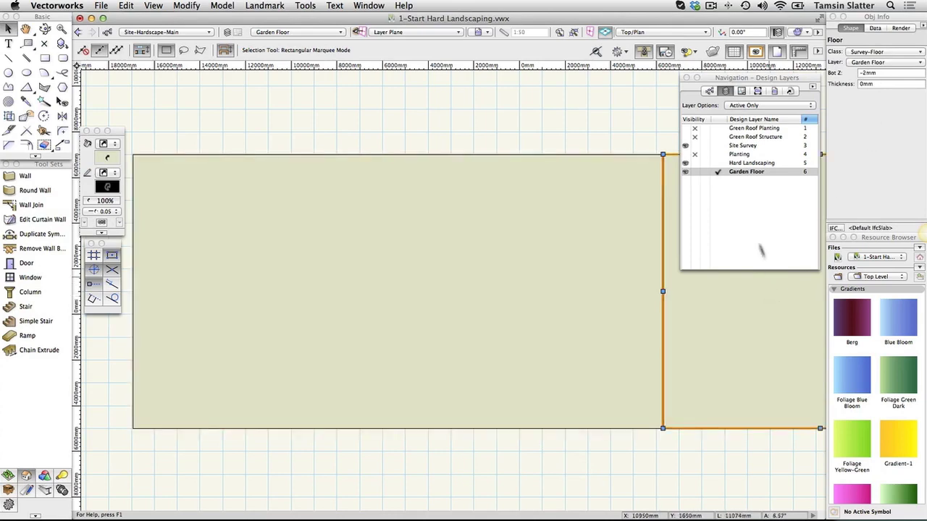
click(718, 137)
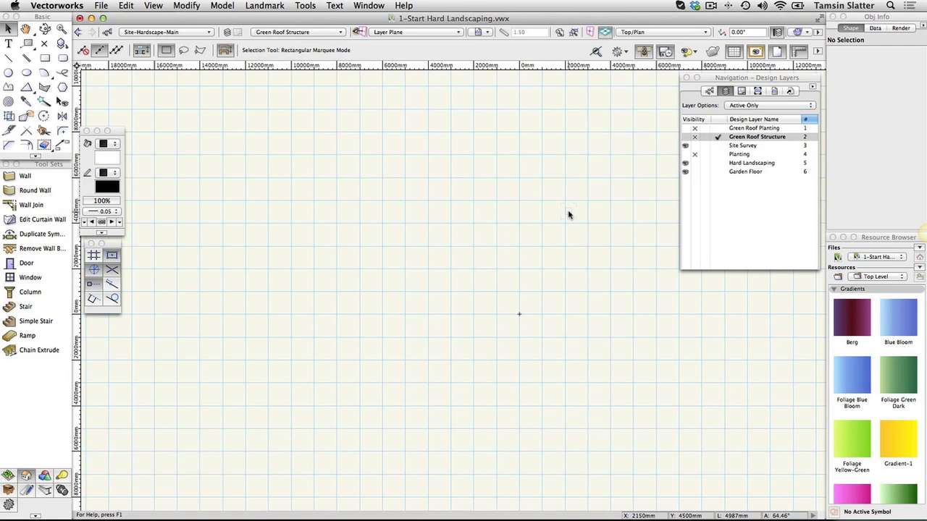
Activate Planting, then Green Roof Planting, then return to Hard Landscaping as the active layer.
click(719, 154)
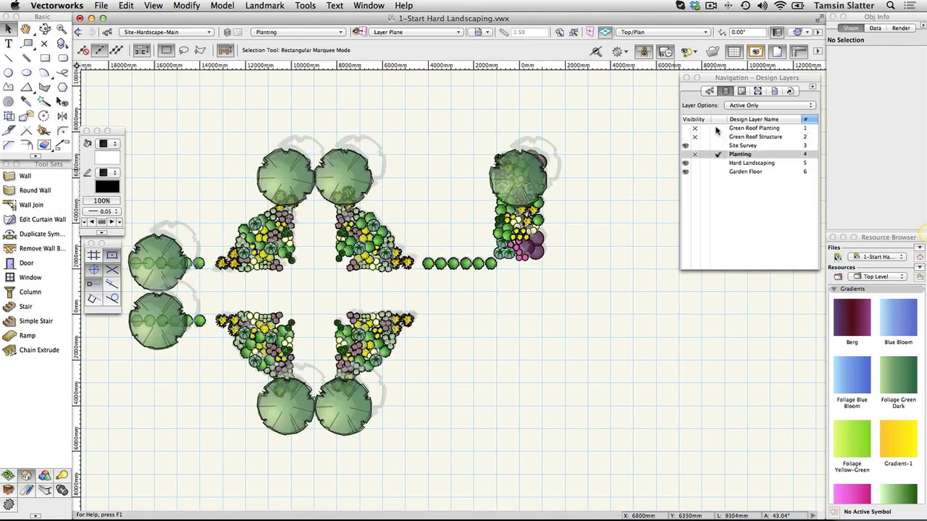
click(717, 128)
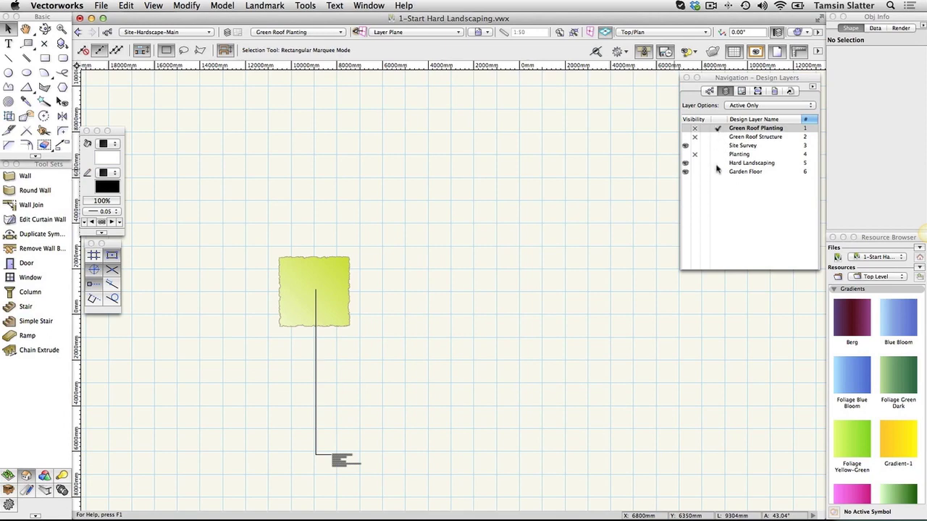
click(717, 163)
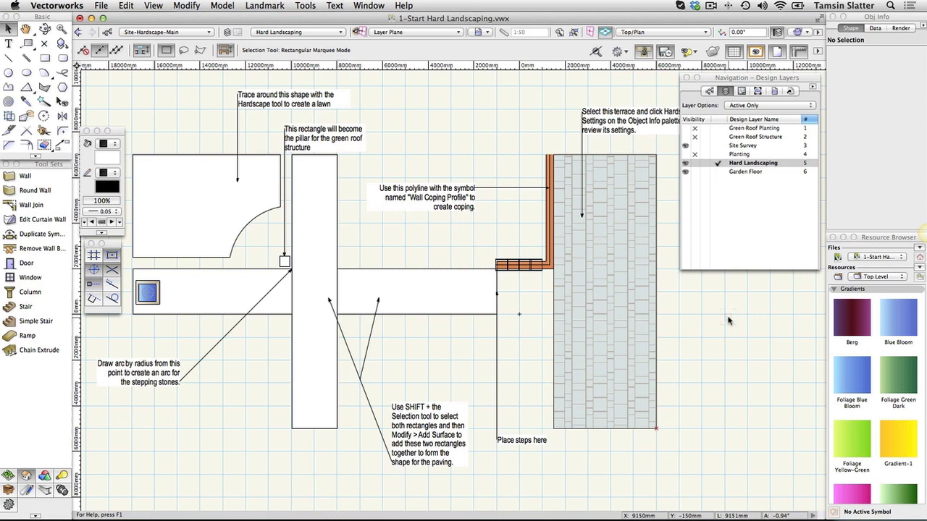
Select the paved limestone terrace to review its Hardscape fields in Obj Info.
click(611, 327)
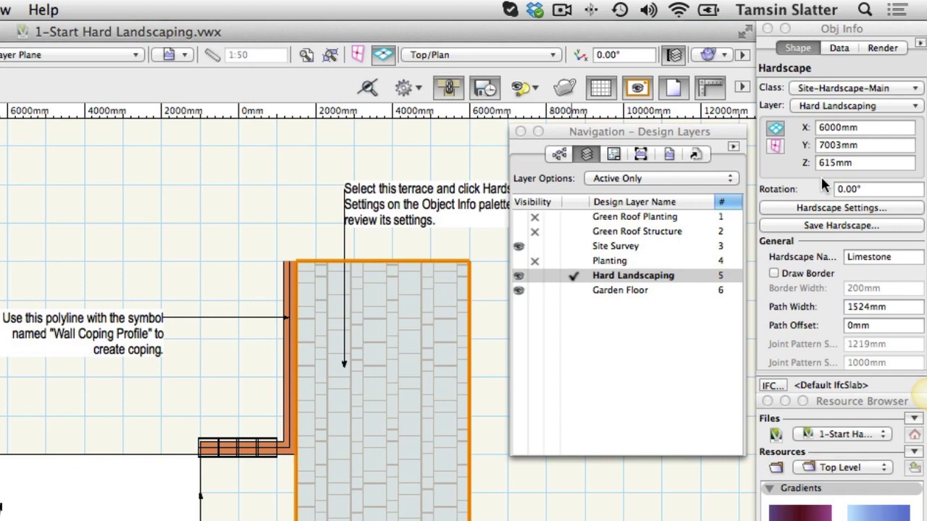
click(784, 206)
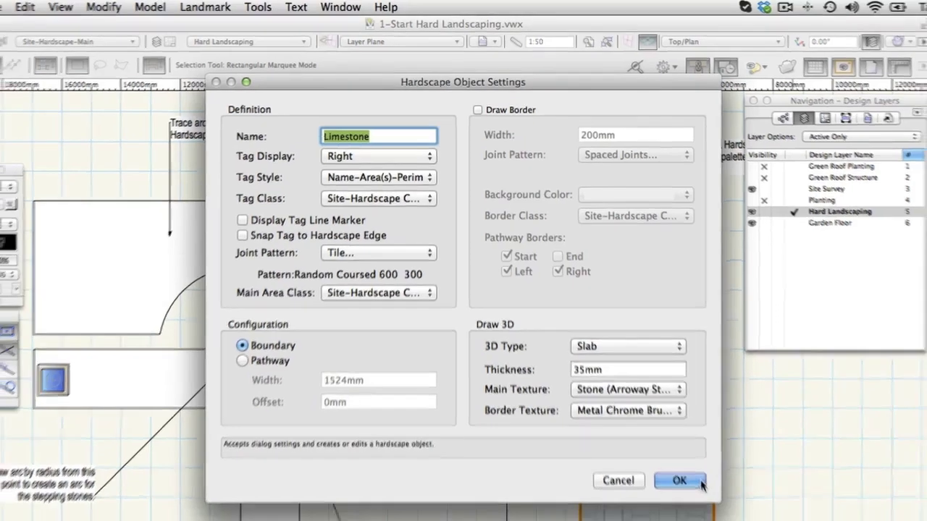
click(698, 481)
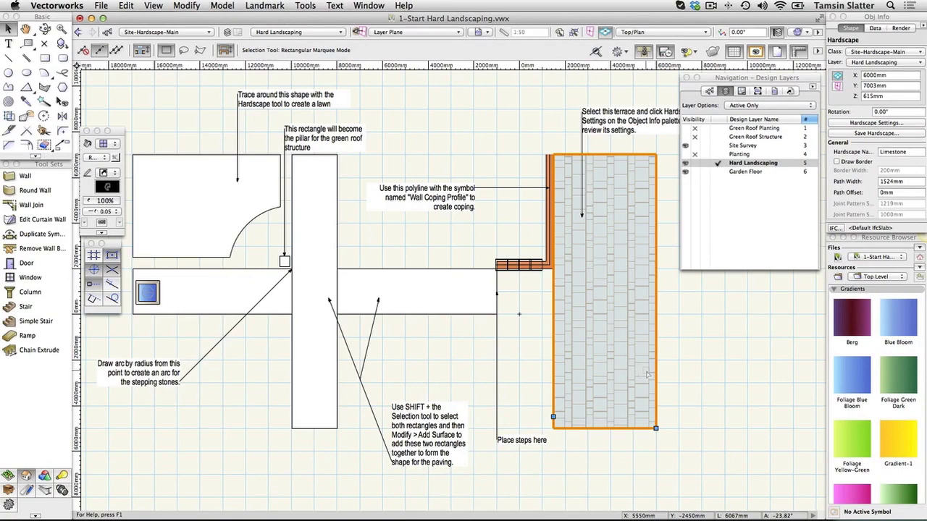
Save the terrace's hardscape as a hardscape symbol named Limestone-1.
click(861, 139)
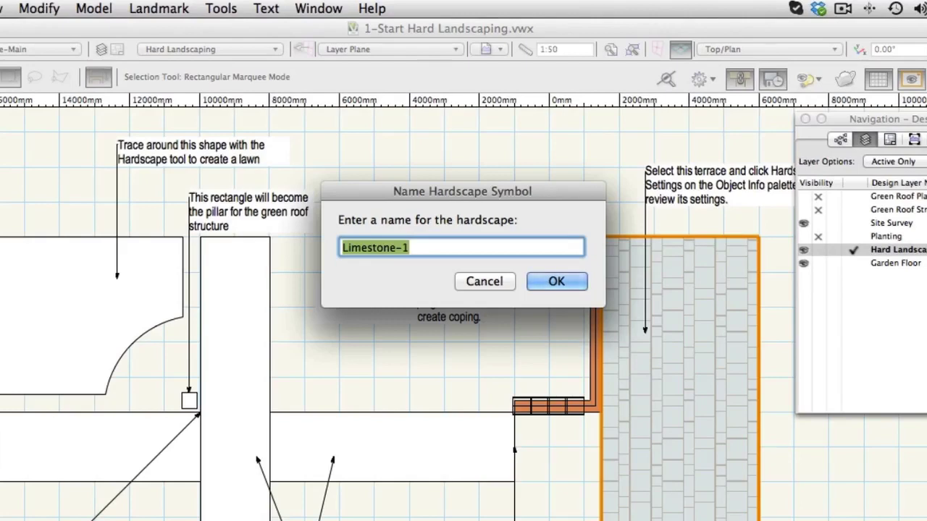
click(556, 281)
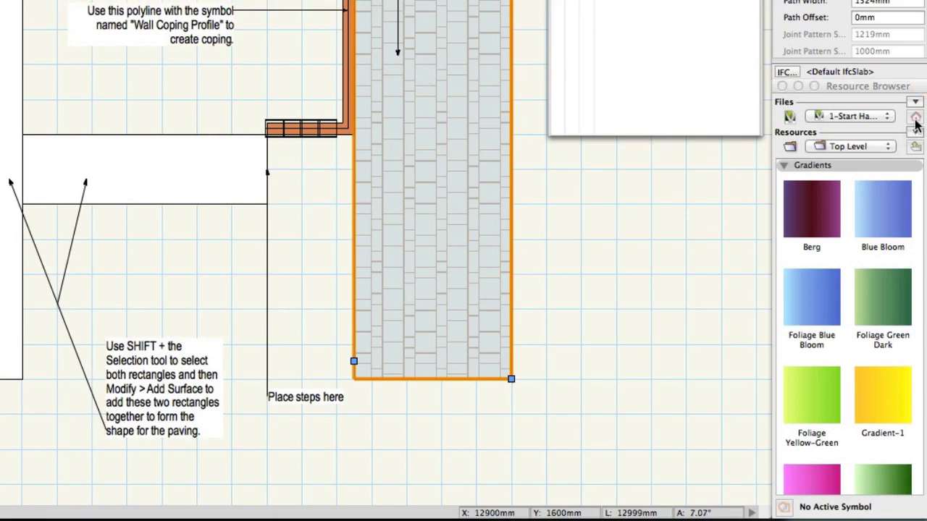
Show the Hardscapes resources folder and select the Limestone-1 hardscape.
click(885, 147)
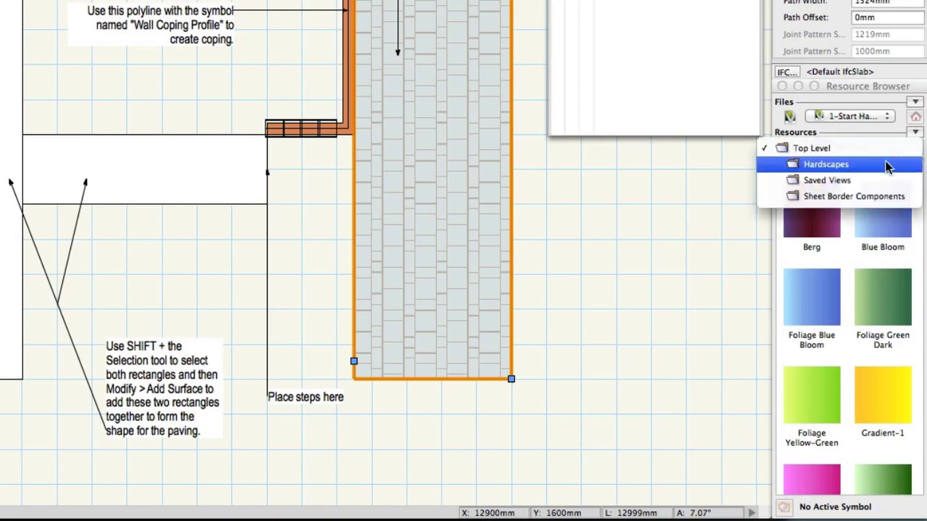
click(887, 165)
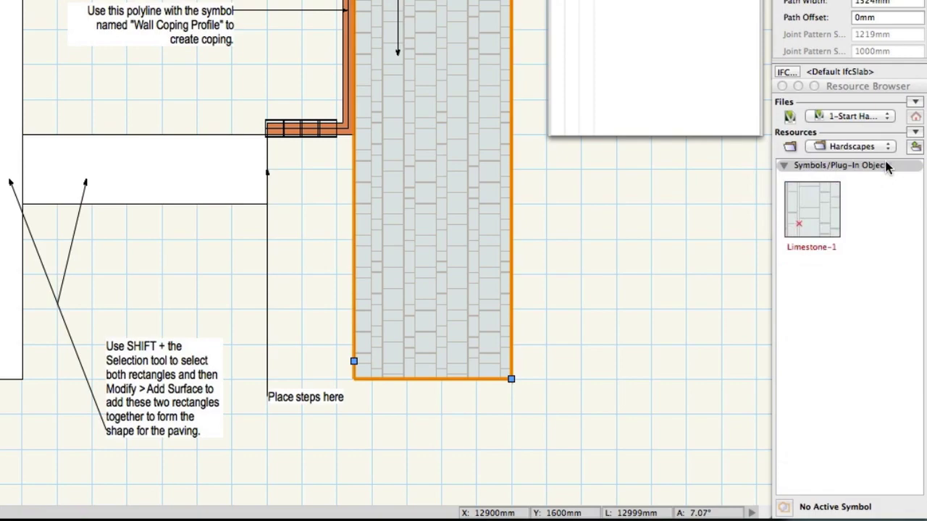
click(808, 243)
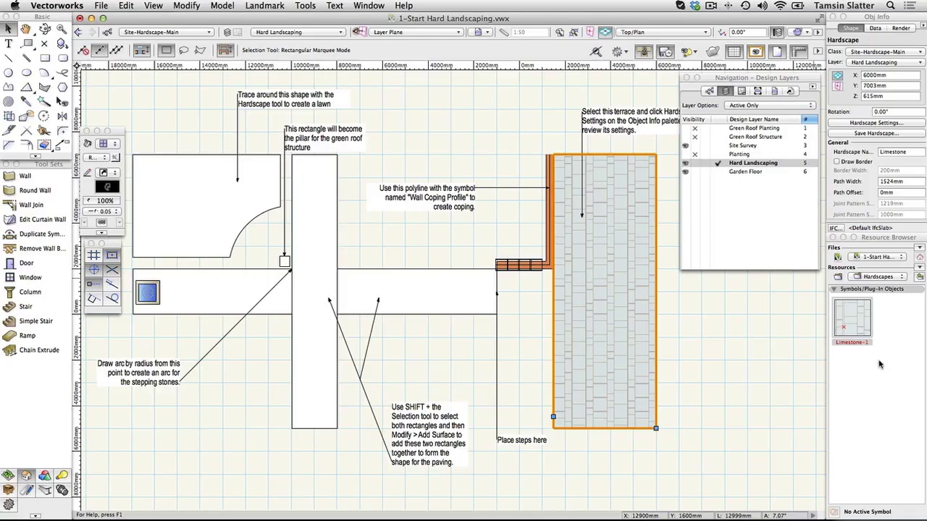